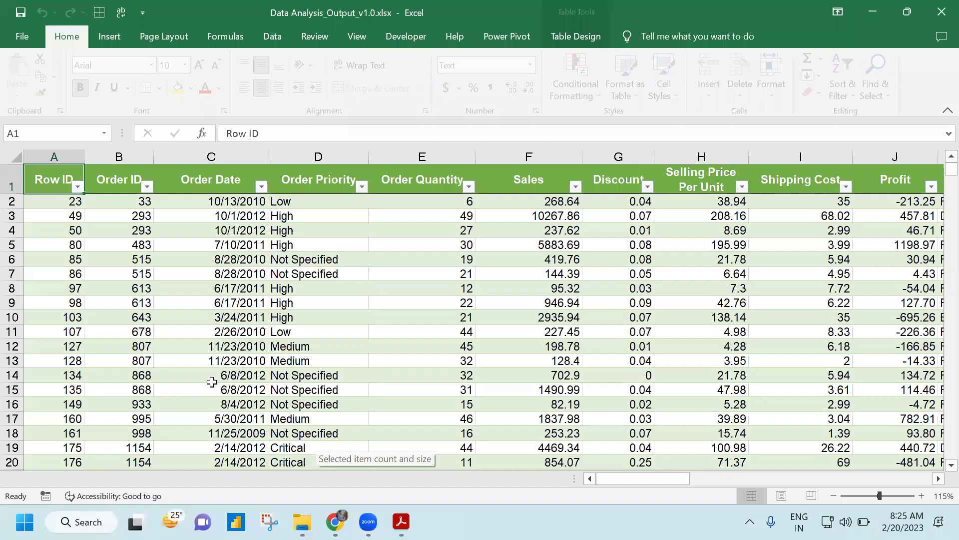
# Look through the columns of the Orders table from Row ID across to Province
pyautogui.click(213, 385)
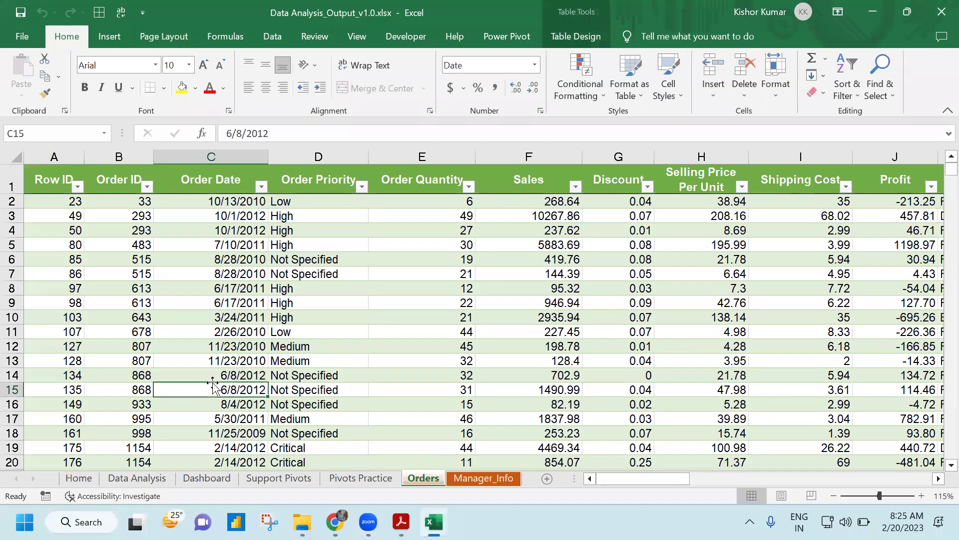
pyautogui.moveTo(629, 481); pyautogui.dragTo(872, 494)
pyautogui.hscroll(6, 355, 295)
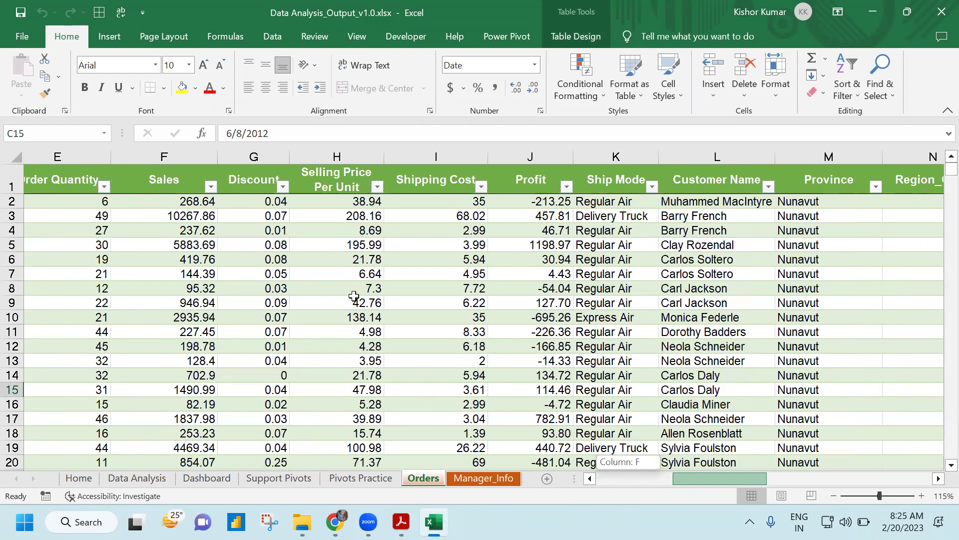
pyautogui.click(302, 522)
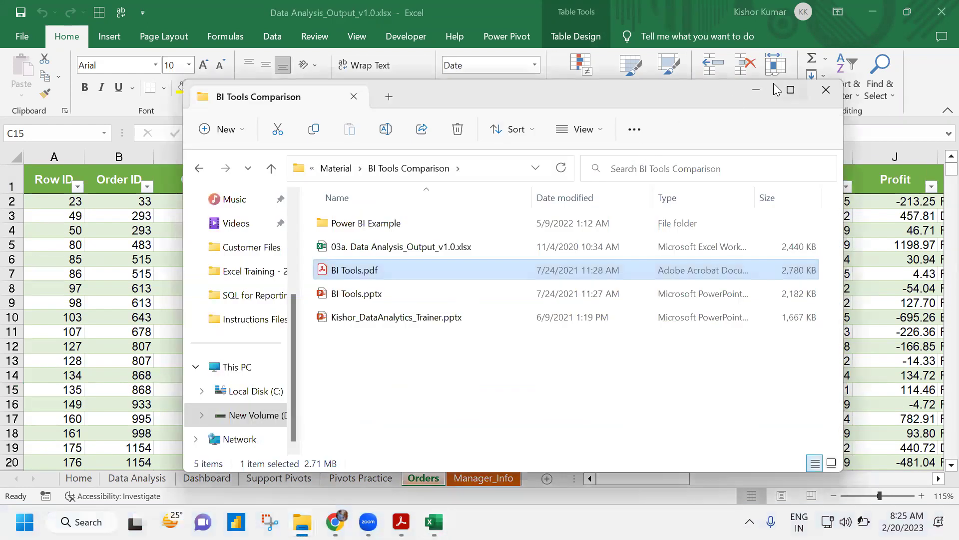
# Insert an empty PivotTable on a new worksheet, using the Orders table as its source
pyautogui.click(257, 278)
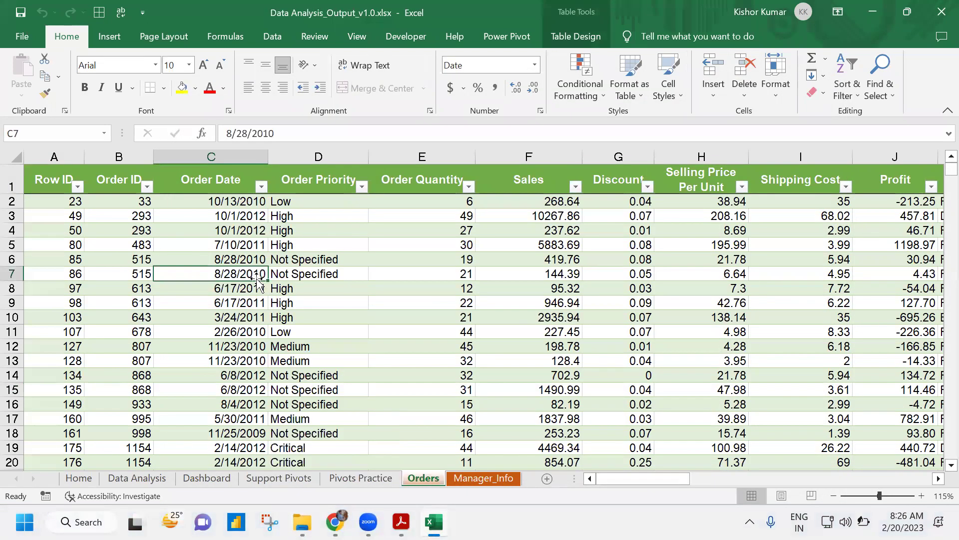
pyautogui.click(110, 44)
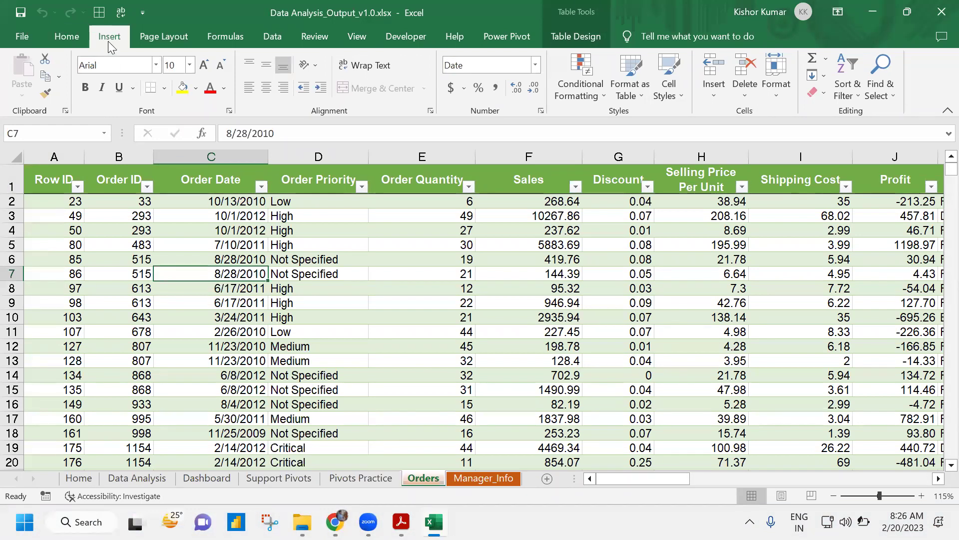
pyautogui.click(28, 70)
pyautogui.click(761, 336)
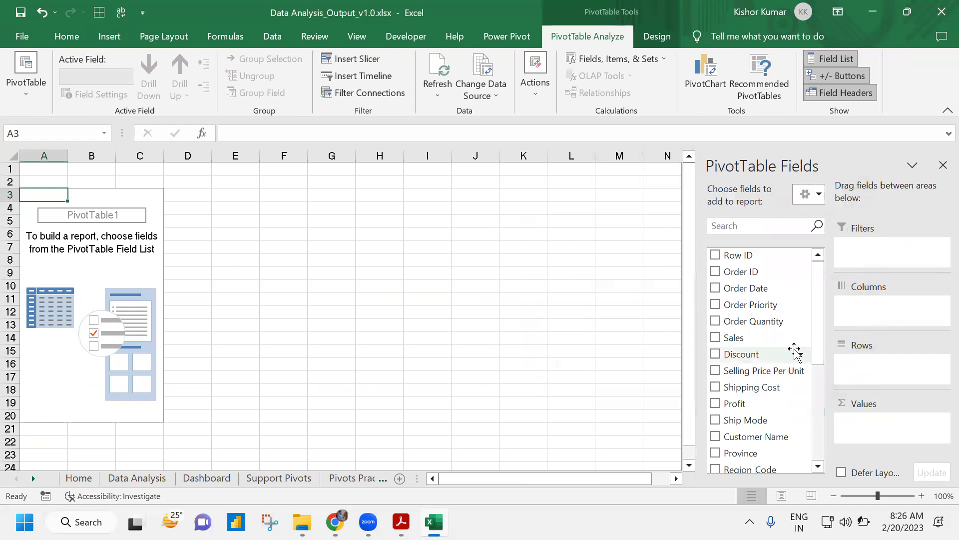
# Summarize profit by region in the PivotTable, with Region Name as rows and Profit as summed values
pyautogui.moveTo(754, 403); pyautogui.dragTo(868, 427)
pyautogui.scroll(-5, 772, 400)
pyautogui.moveTo(760, 397); pyautogui.dragTo(887, 372)
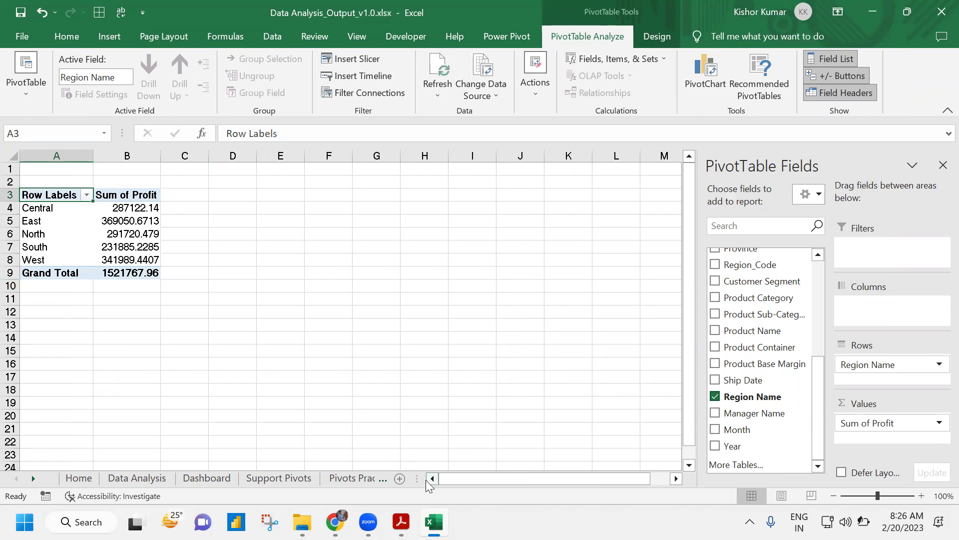
# Make room for more sheet tabs and review the source rows on the Orders sheet, returning to Sheet1
pyautogui.moveTo(423, 478); pyautogui.dragTo(562, 478)
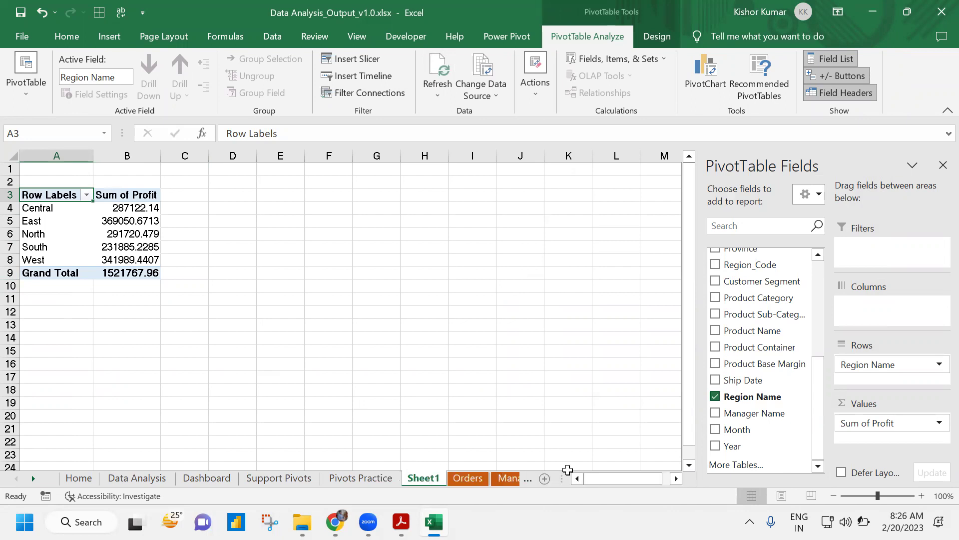
pyautogui.click(464, 478)
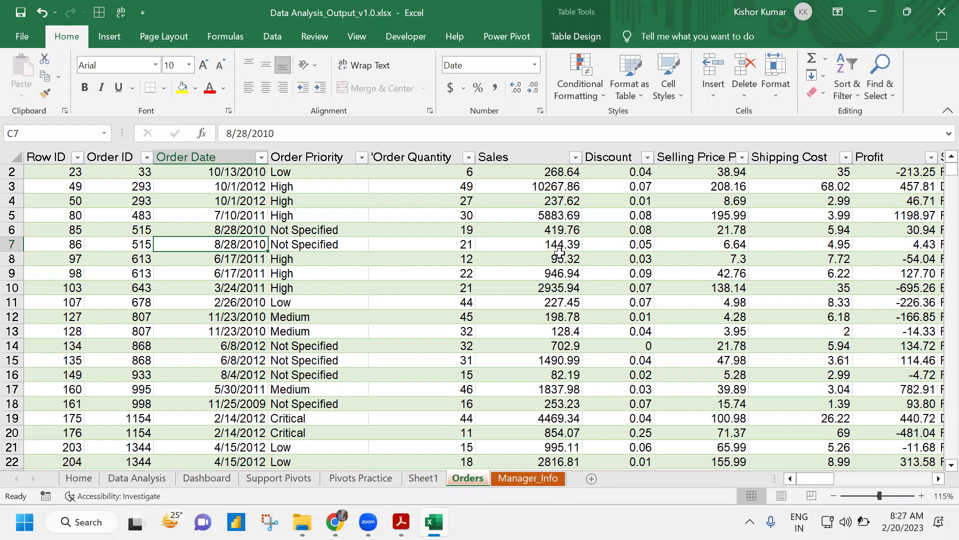
pyautogui.click(422, 478)
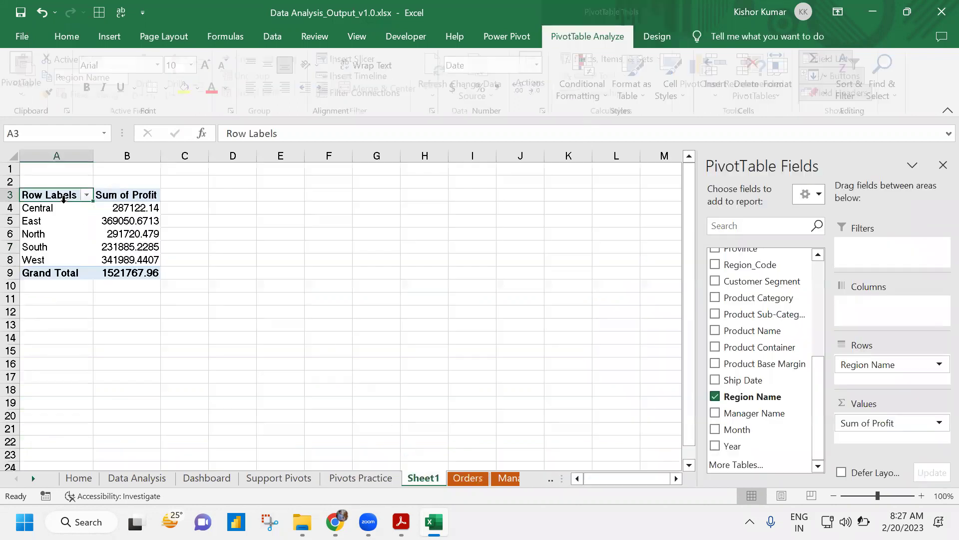
# Insert a clustered column PivotChart of profit by region and place it beside the PivotTable on Sheet1
pyautogui.click(110, 37)
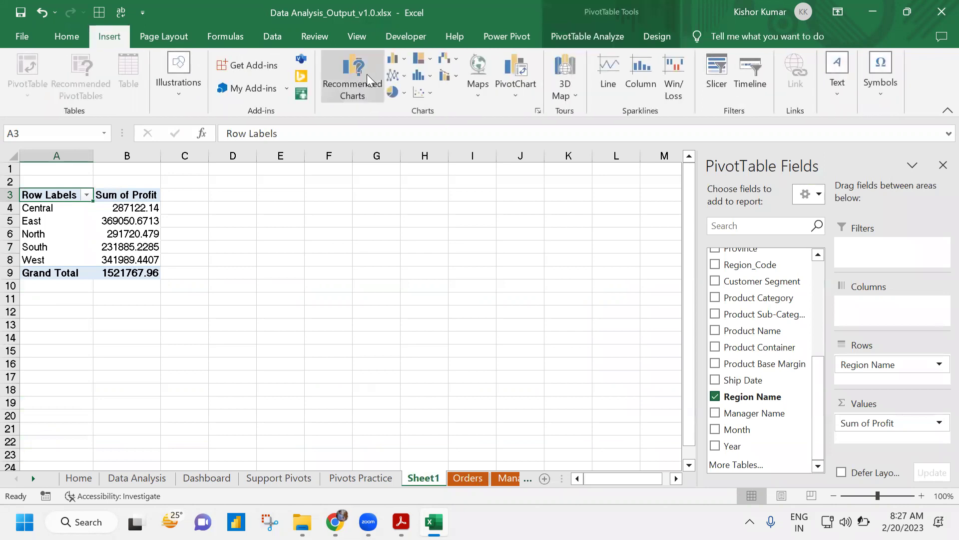
pyautogui.click(389, 61)
pyautogui.click(406, 113)
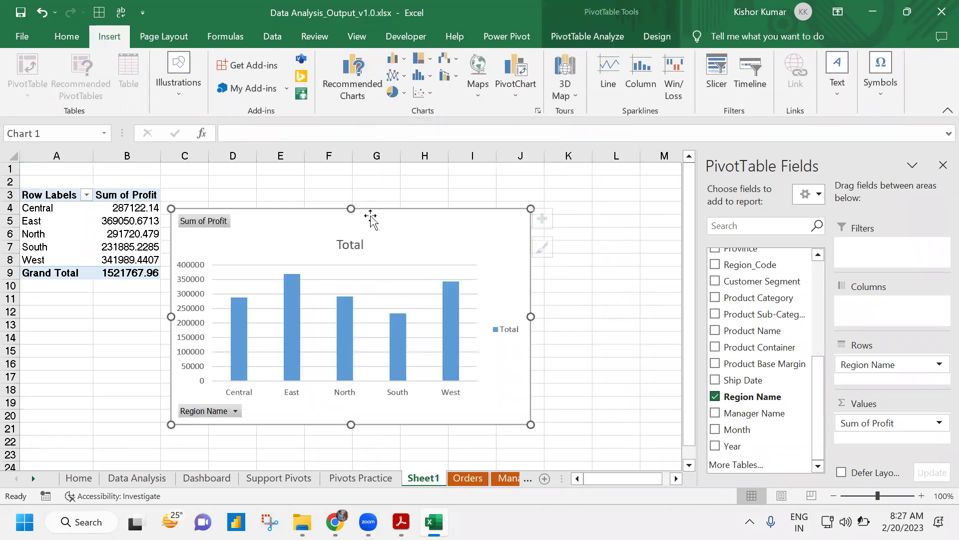
pyautogui.moveTo(392, 216); pyautogui.dragTo(423, 193)
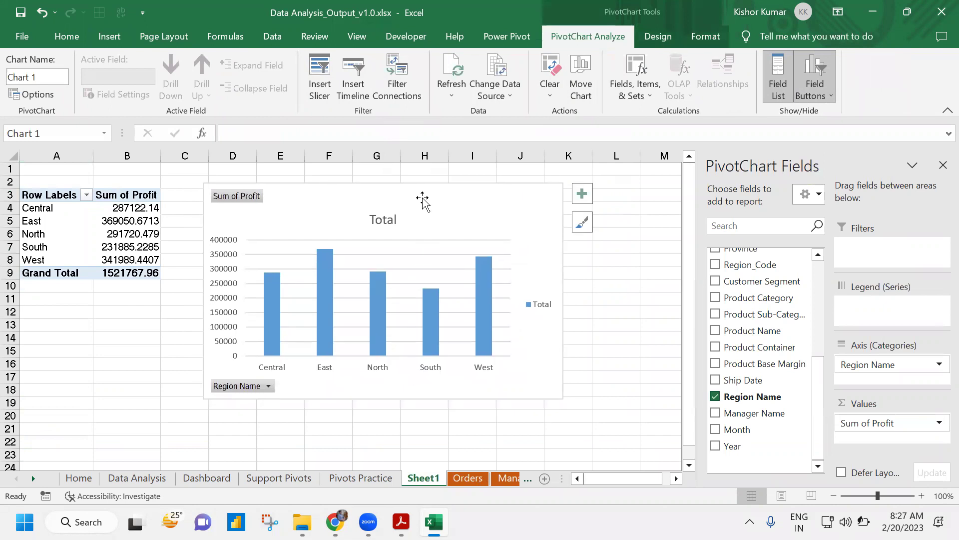
# Compare the raw Orders data with the Sheet1 summary, examining each region's Sum of Profit up close and the column chart as a whole
pyautogui.click(463, 479)
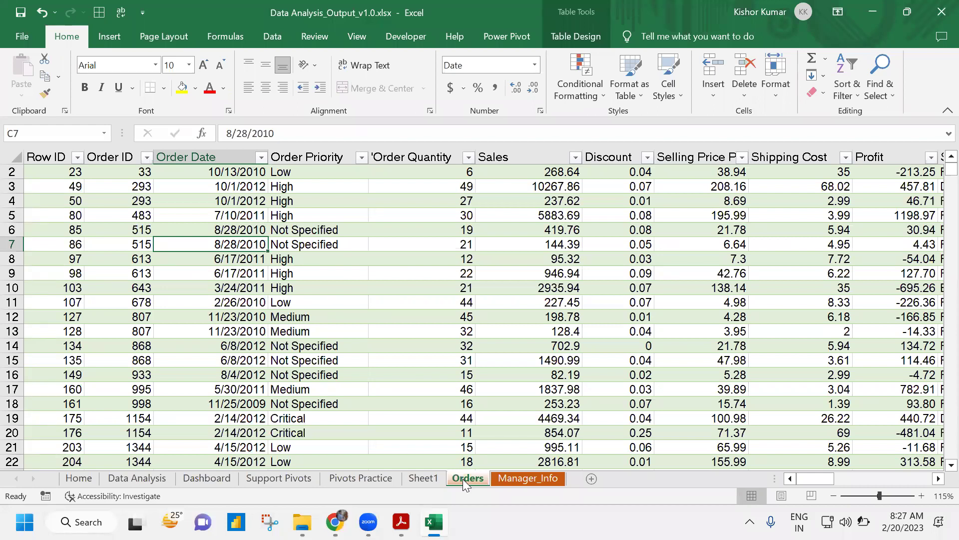
pyautogui.click(423, 478)
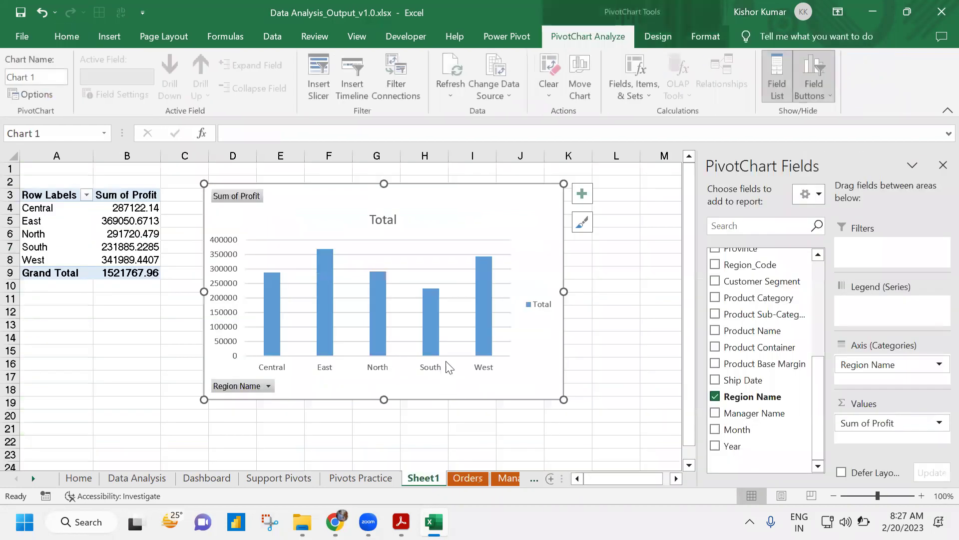
pyautogui.scroll(5, 124, 215)
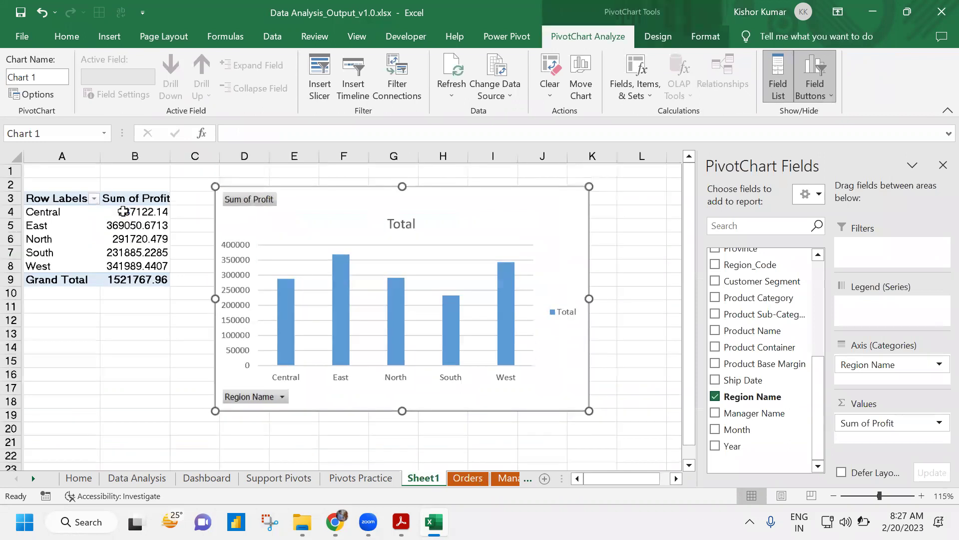
pyautogui.scroll(1, 624, 482)
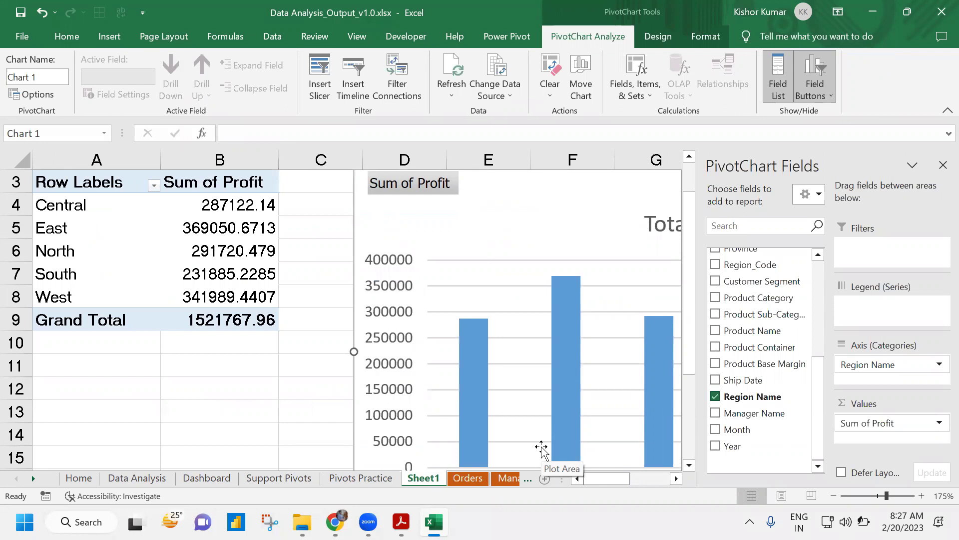
pyautogui.moveTo(247, 210); pyautogui.dragTo(245, 318)
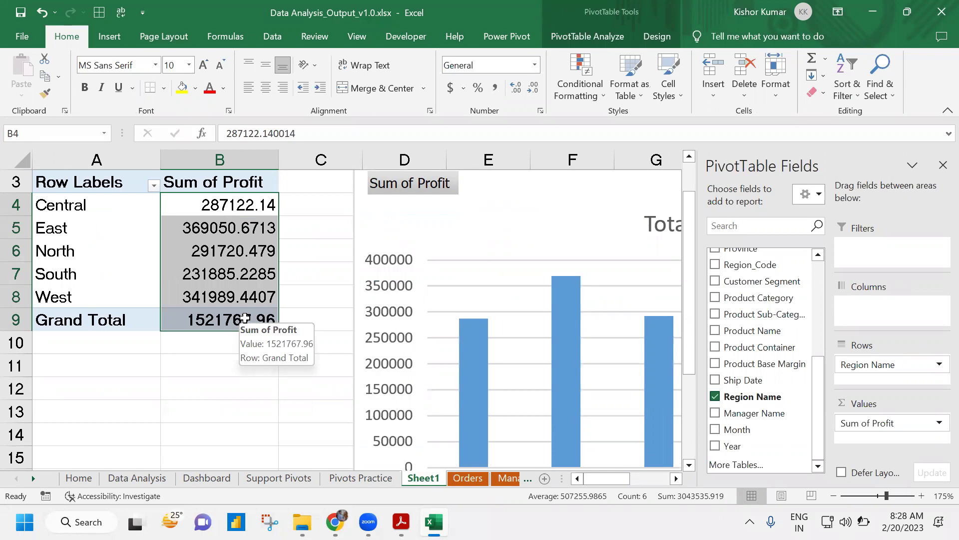
pyautogui.click(255, 208)
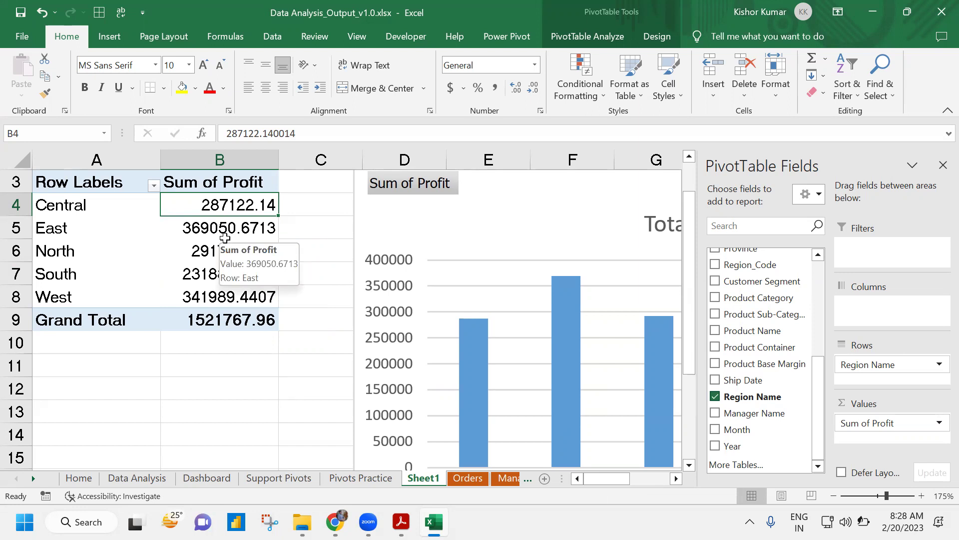
pyautogui.keyDown('ctrl'); pyautogui.scroll(-1, 270, 331); pyautogui.keyUp('ctrl')
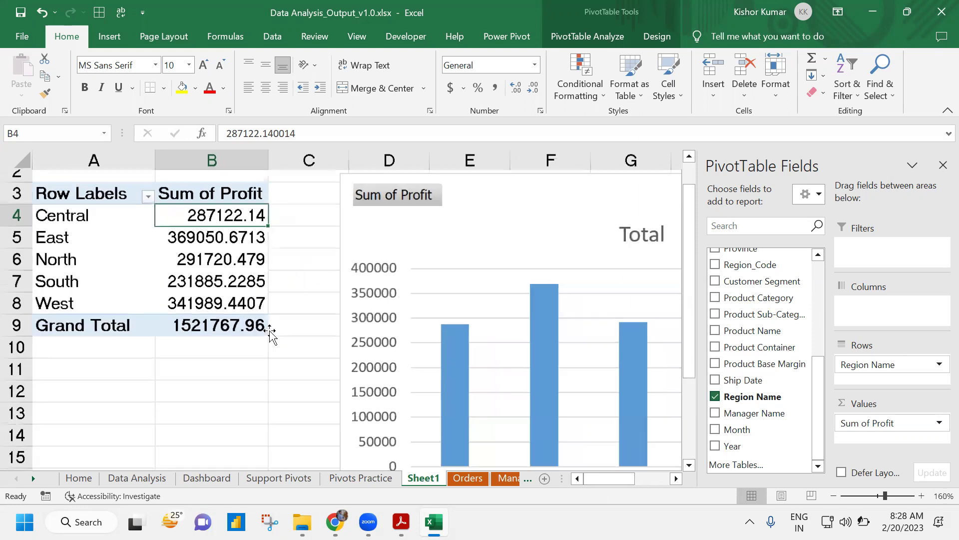
pyautogui.keyDown('ctrl'); pyautogui.scroll(-4, 255, 332); pyautogui.keyUp('ctrl')
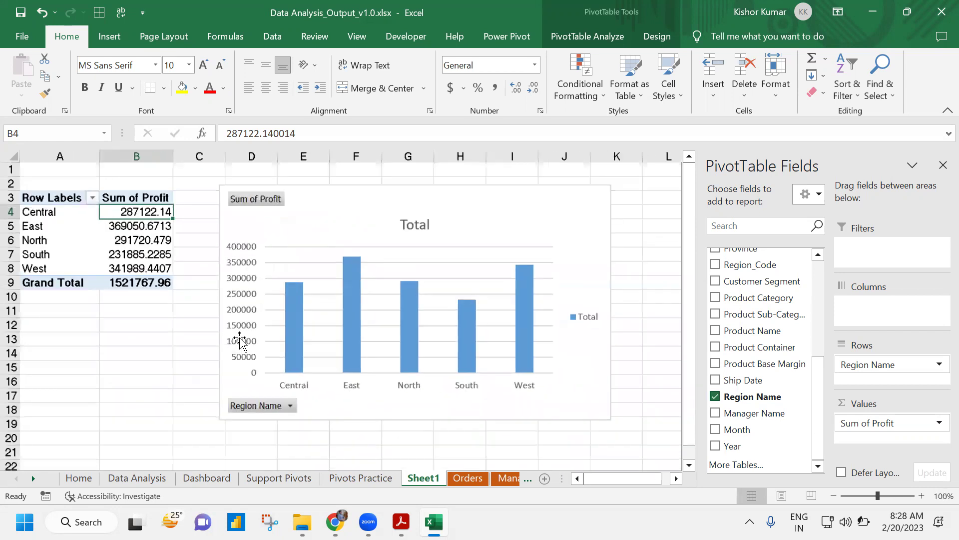
pyautogui.keyDown('ctrl'); pyautogui.scroll(1, 240, 339); pyautogui.keyUp('ctrl')
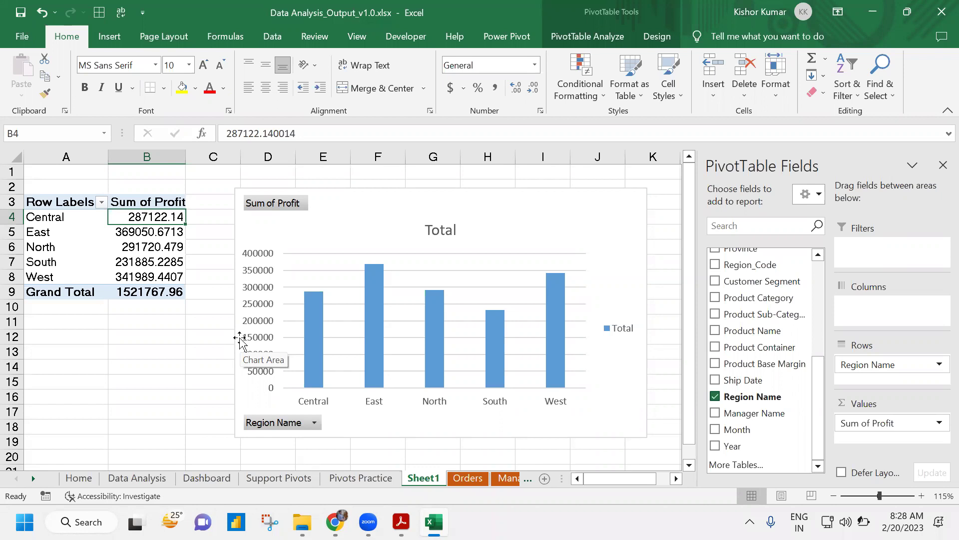
# Switch to the Intro to Power BI PDF in Acrobat Reader and review the Data Visualization page and the two job opportunity pages after it
pyautogui.click(401, 521)
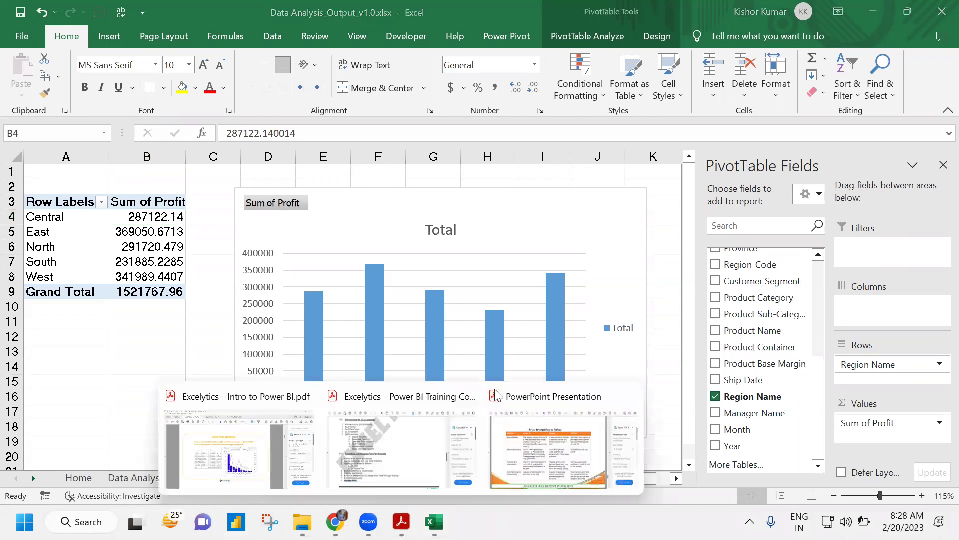
pyautogui.click(259, 462)
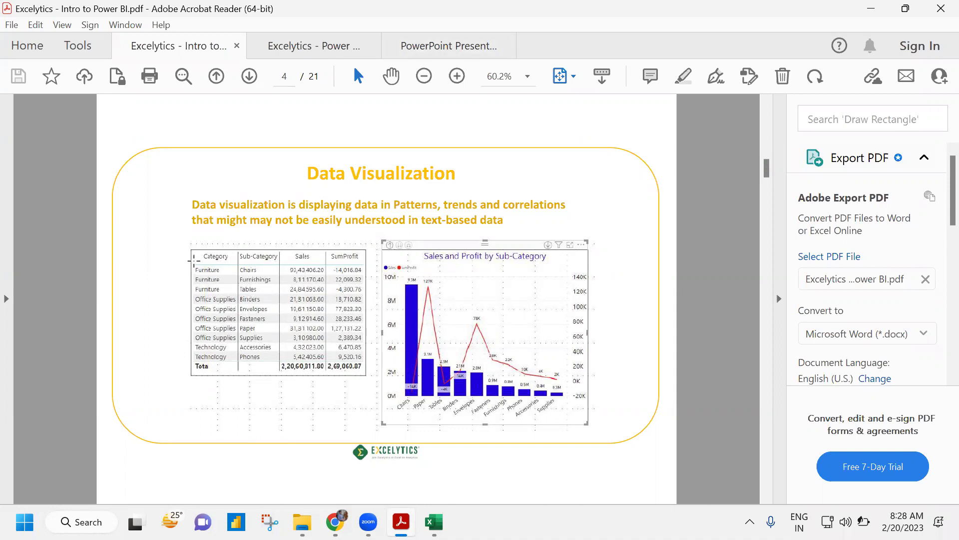
pyautogui.click(295, 250)
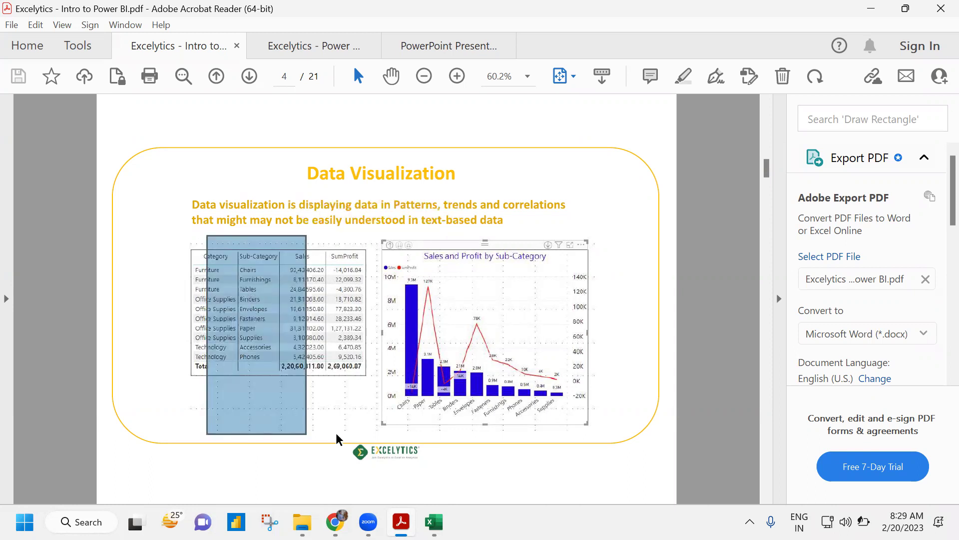
pyautogui.click(338, 468)
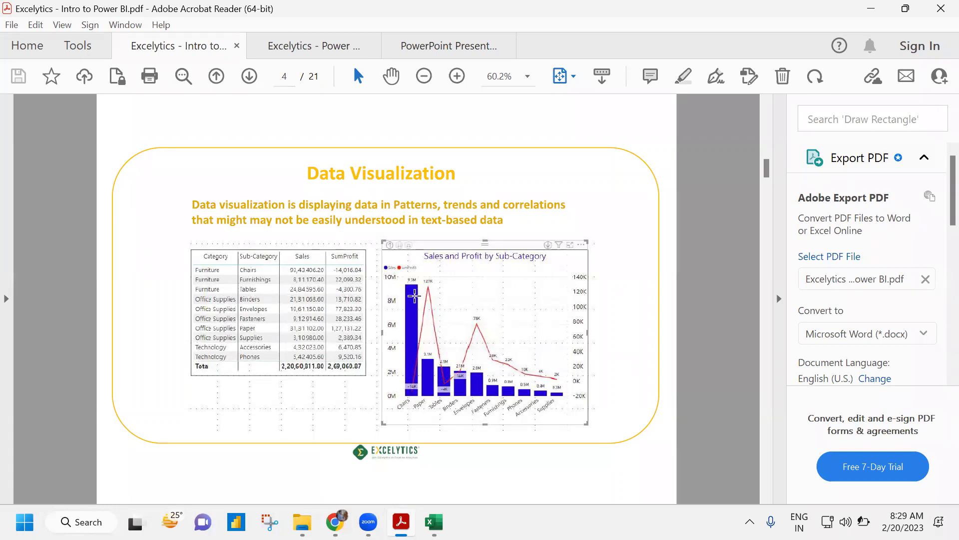
pyautogui.scroll(-1, 415, 296)
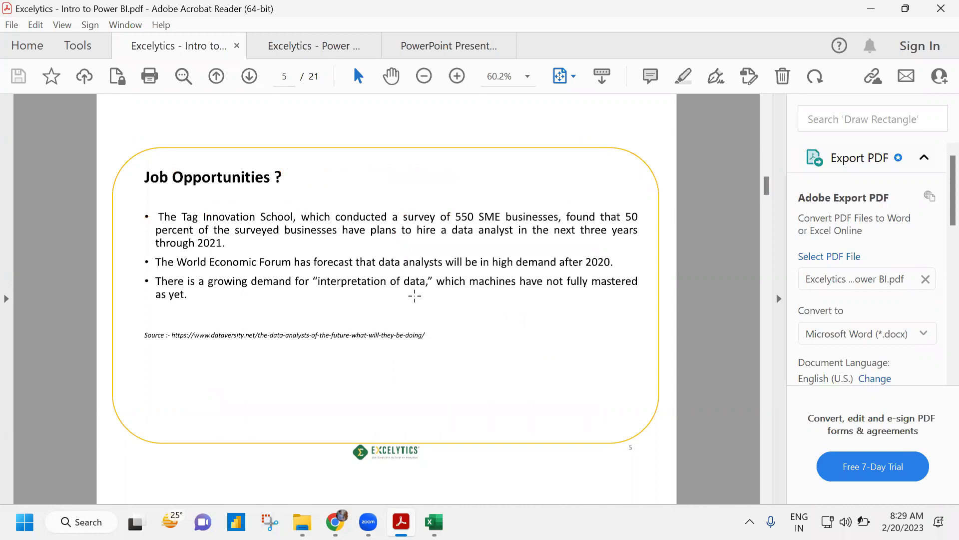
pyautogui.scroll(-1, 415, 296)
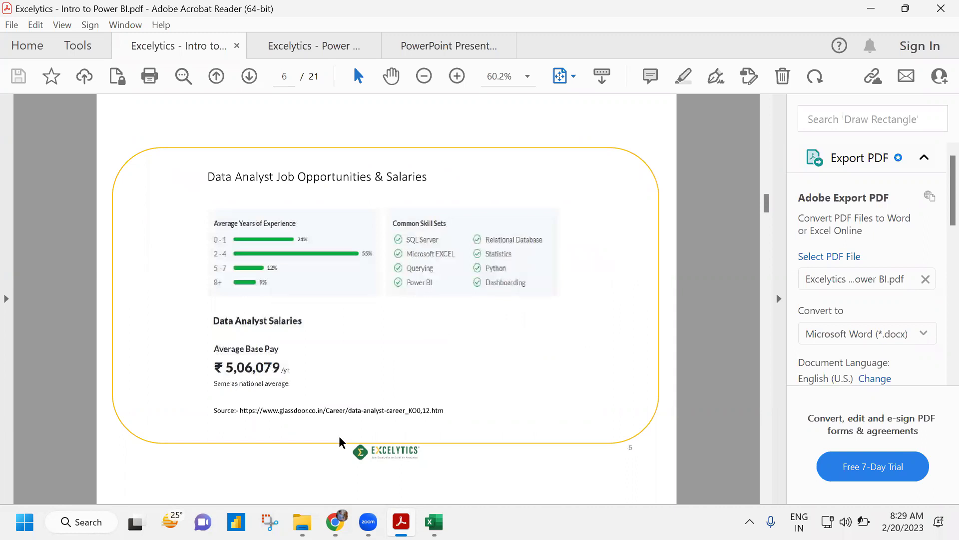
# Switch to Chrome and search Google for "power bi jobs hyderabad" in a new tab
pyautogui.click(334, 521)
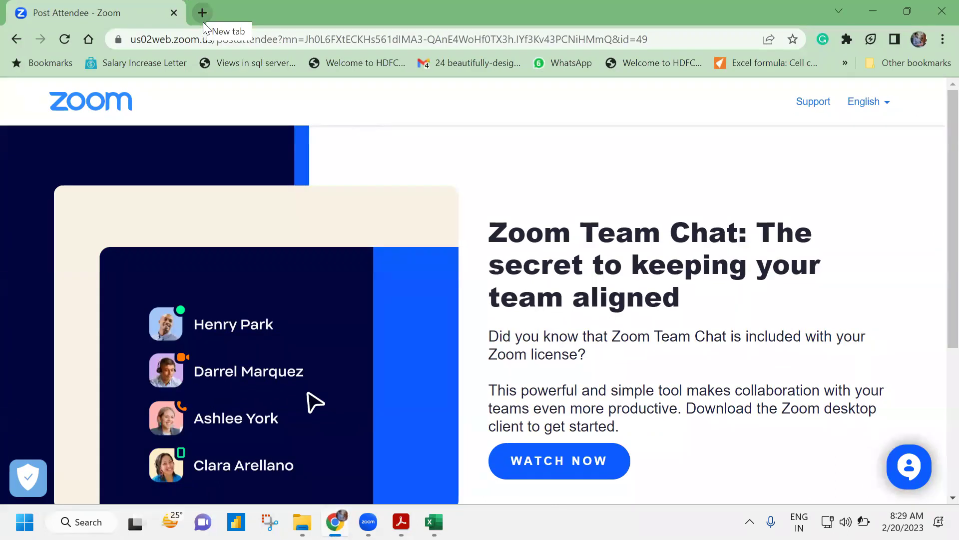
pyautogui.click(203, 21)
pyautogui.write('power bi')
pyautogui.press('Down')
pyautogui.press('Return')
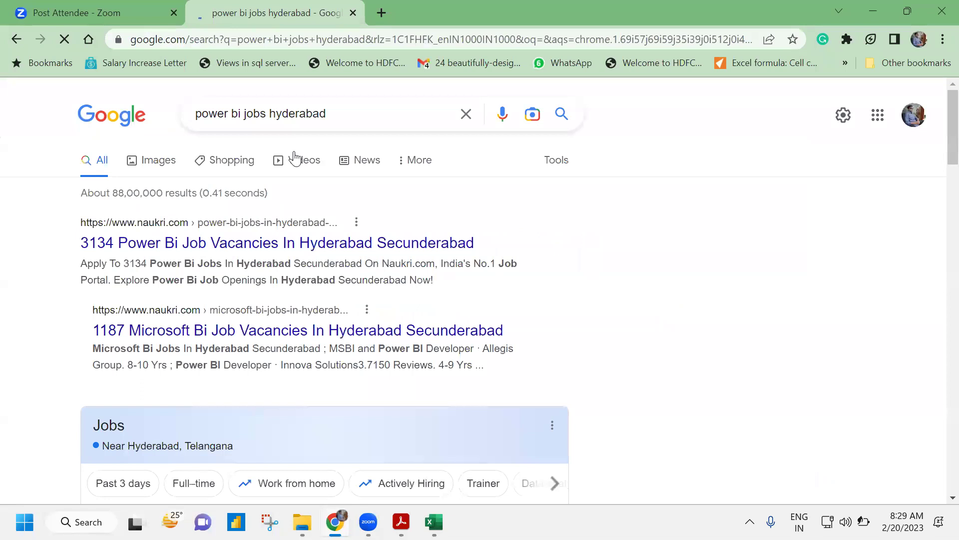
# Open the full list of Power BI jobs near Hyderabad and read the requirements of Carbynetech's Data Analyst (Power BI) posting
pyautogui.scroll(-10, 298, 195)
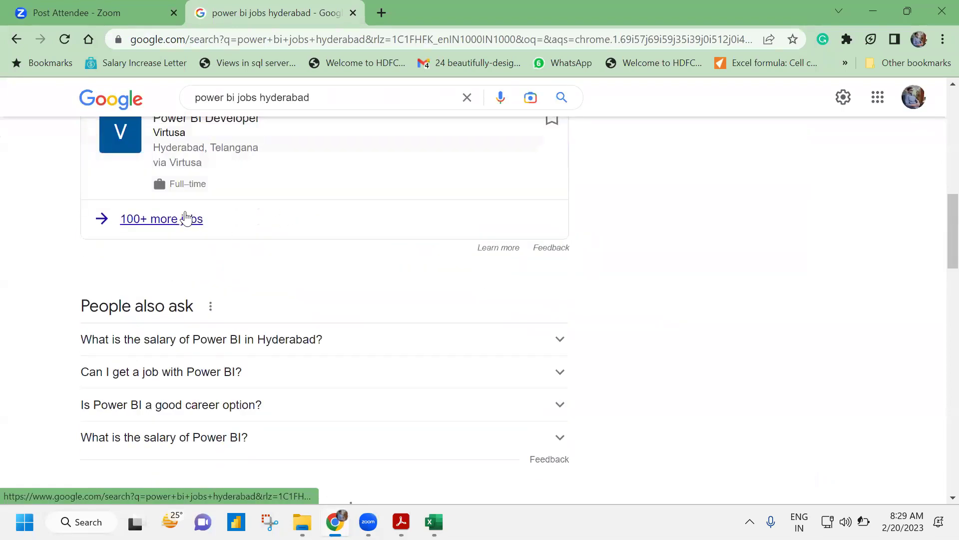
pyautogui.click(170, 222)
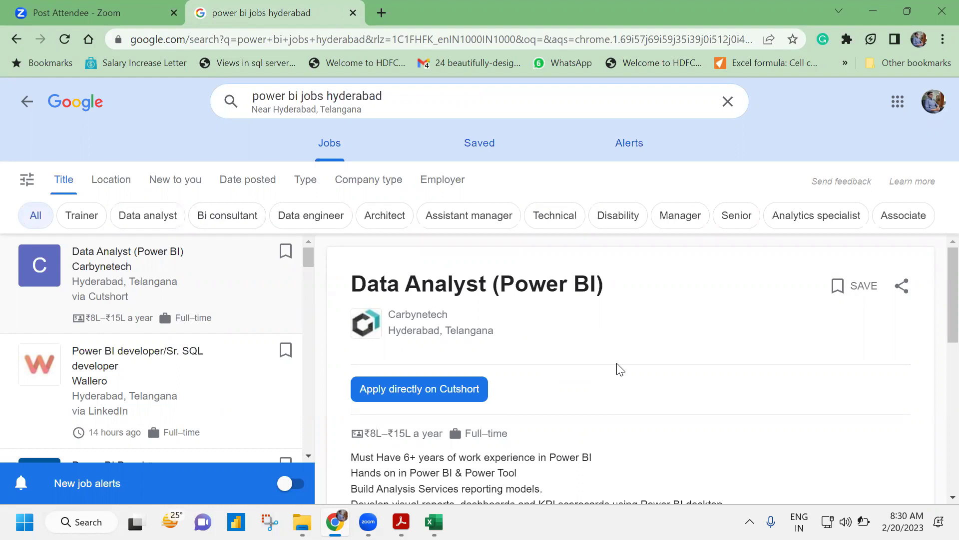
pyautogui.scroll(-1, 580, 364)
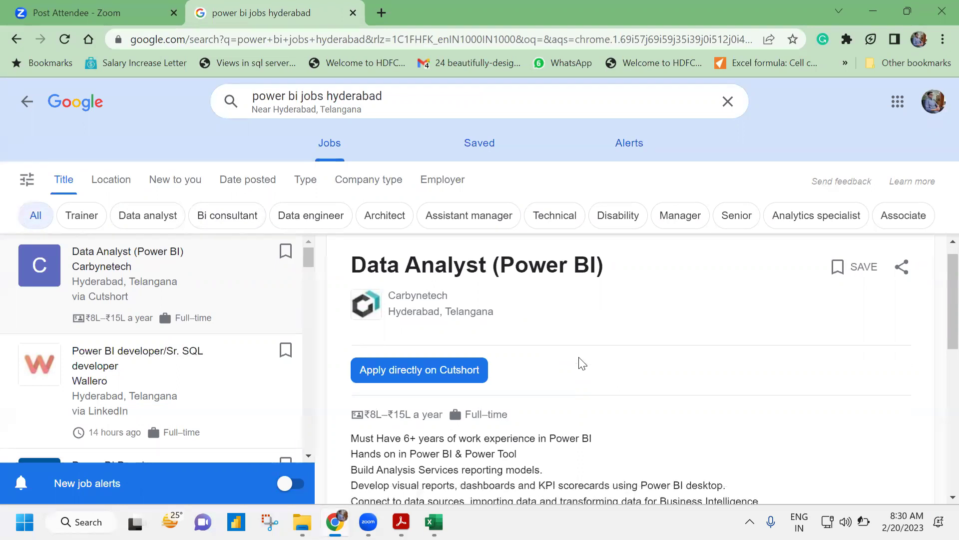
pyautogui.scroll(-1, 582, 363)
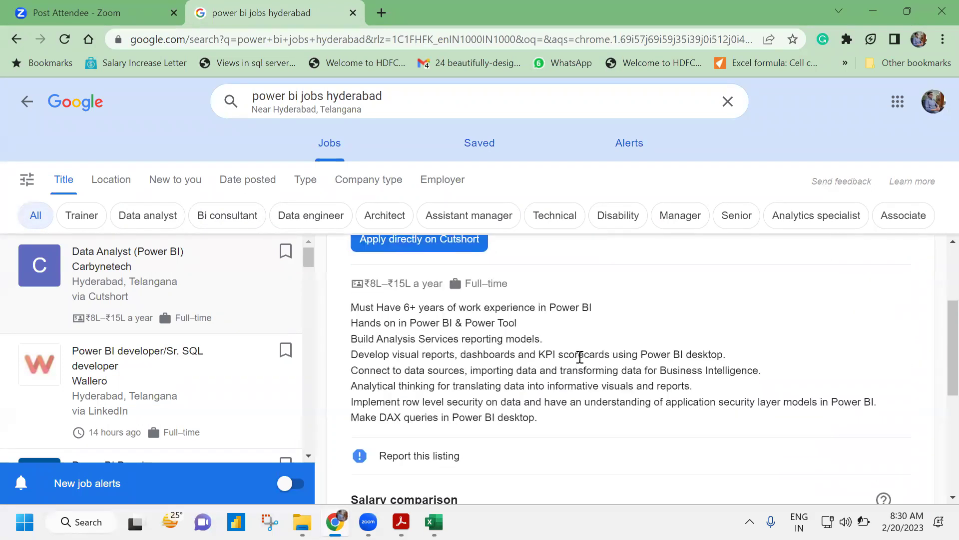